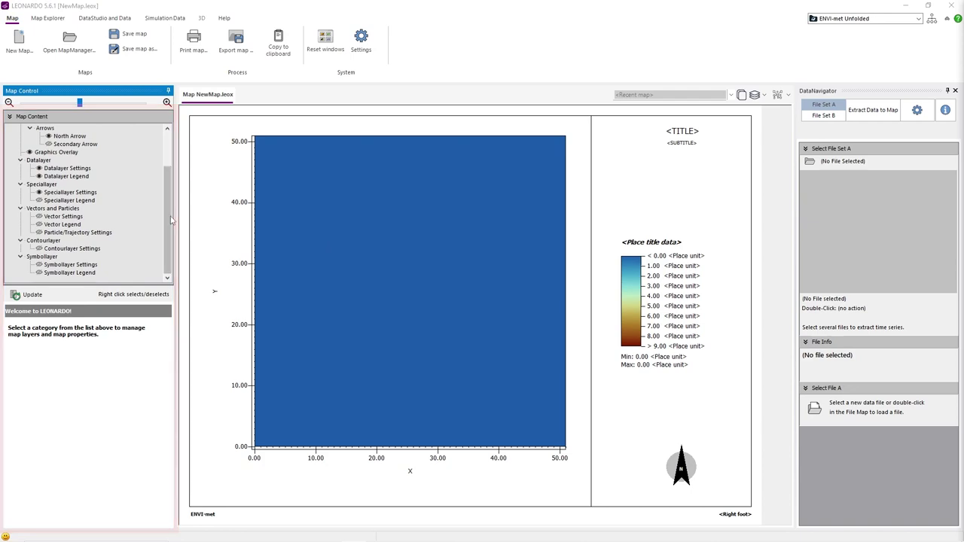
Load Unfolded_AT_2021-07-01_12.00.01.EDX from Unfolded_output > atmosphere as Data File A.
{"action": "scroll", "coordinate": [151, 188], "scroll_direction": "up", "scroll_amount": 2}
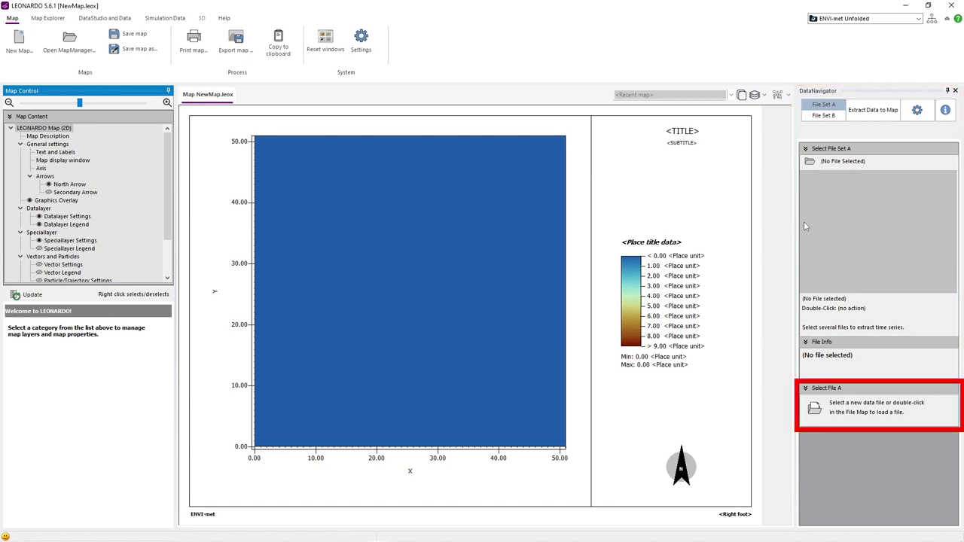
{"action": "left_click", "coordinate": [815, 408]}
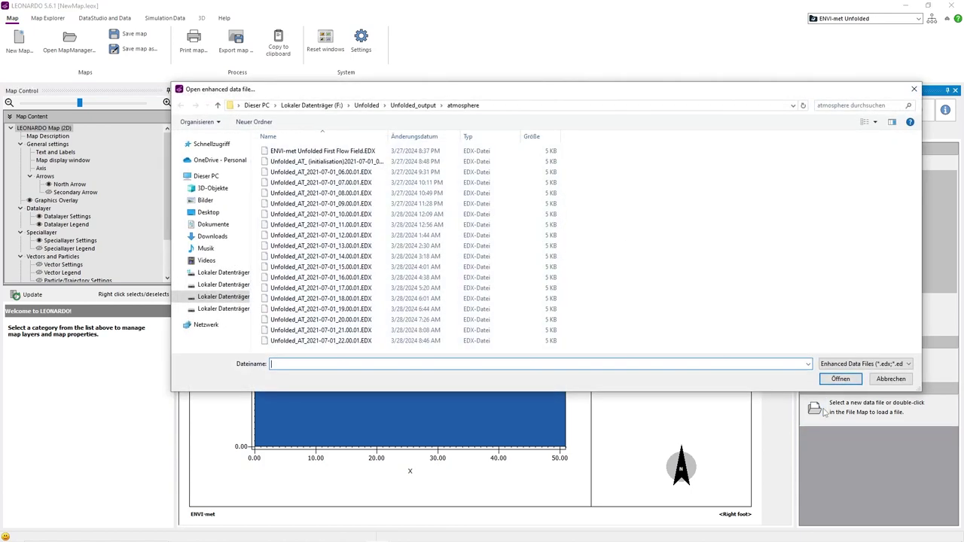
{"action": "left_click", "coordinate": [414, 106]}
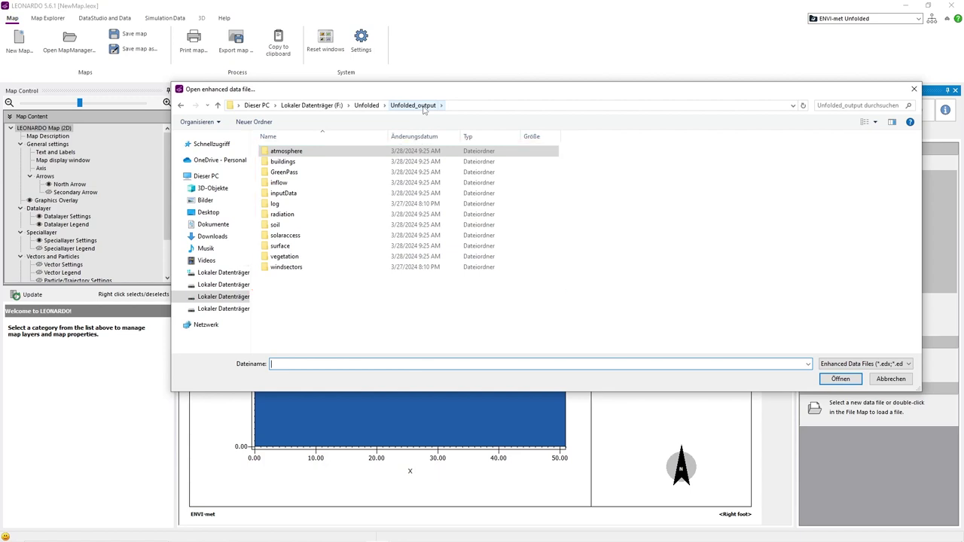
{"action": "double_click", "coordinate": [341, 154]}
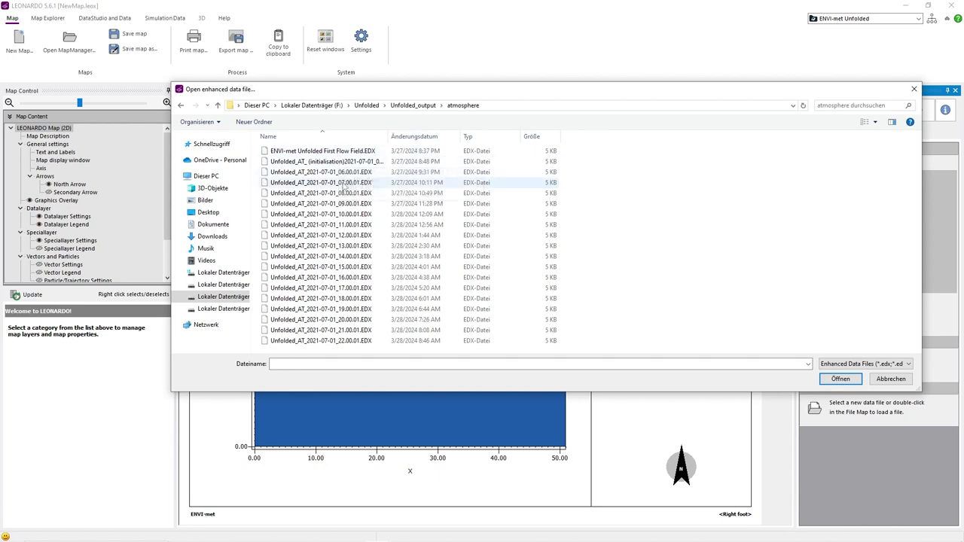
{"action": "left_click", "coordinate": [407, 235]}
{"action": "left_click", "coordinate": [840, 378]}
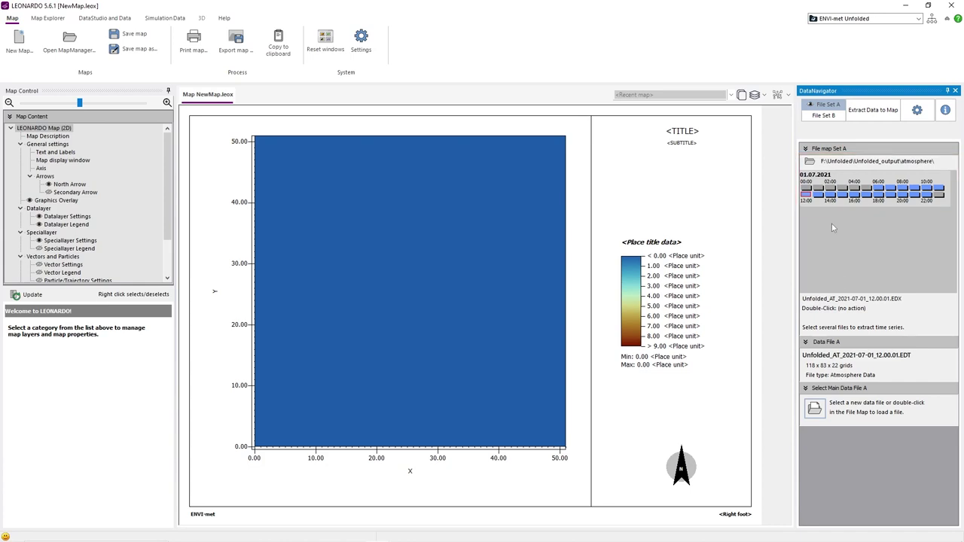
Switch to the 13:00 output and choose Potential Air Temperature (°C) as the map data.
{"action": "left_click", "coordinate": [819, 195]}
{"action": "left_click", "coordinate": [855, 118]}
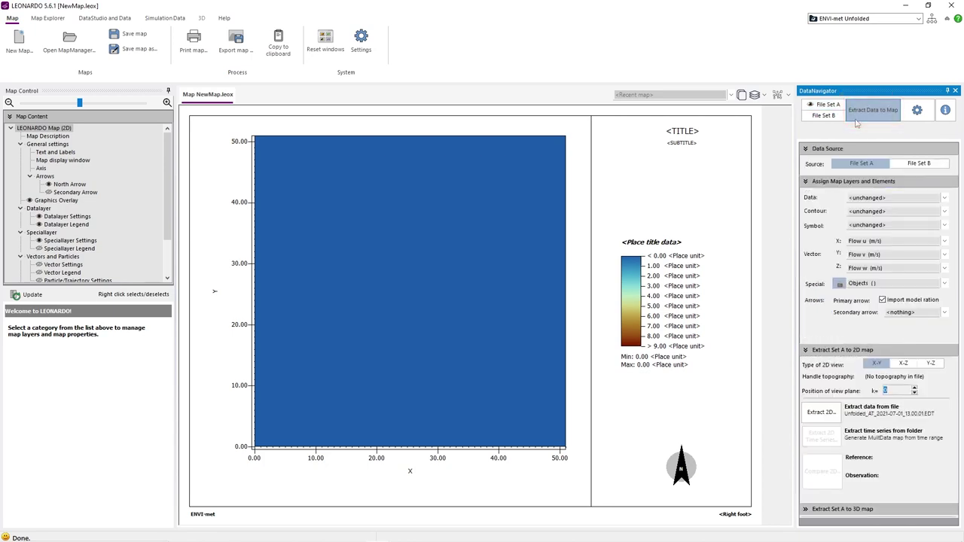
{"action": "left_click", "coordinate": [862, 198]}
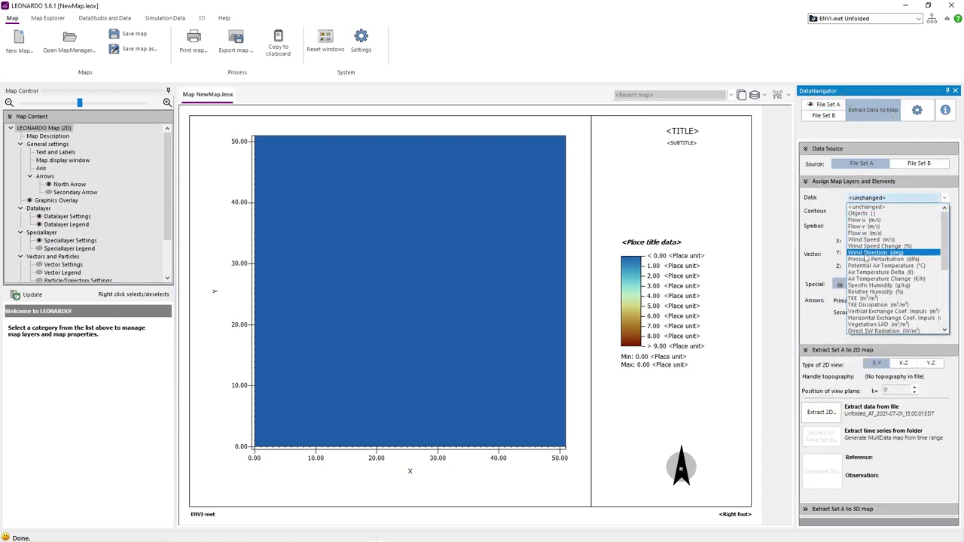
{"action": "left_click", "coordinate": [866, 265]}
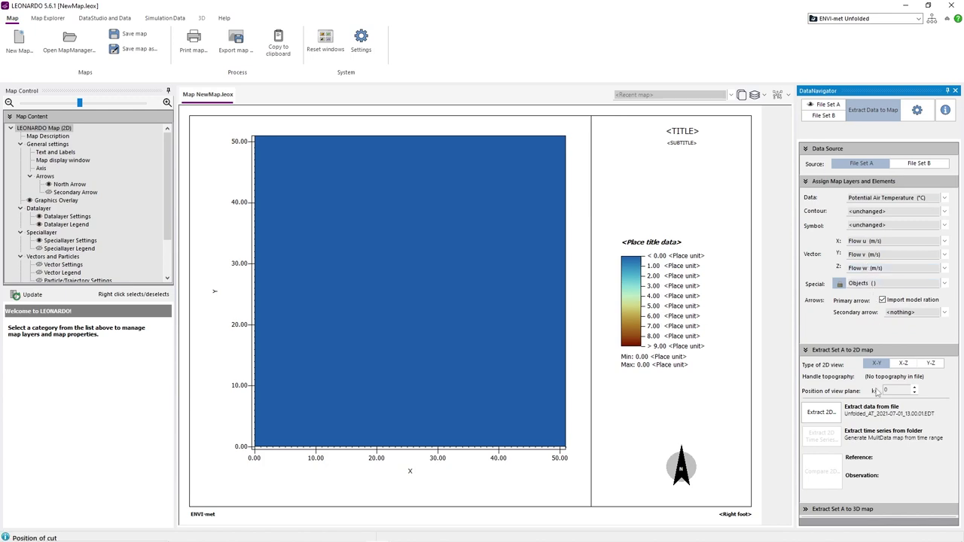
Set the view-plane level to k=2.
{"action": "left_click", "coordinate": [915, 389]}
{"action": "left_click", "coordinate": [915, 389]}
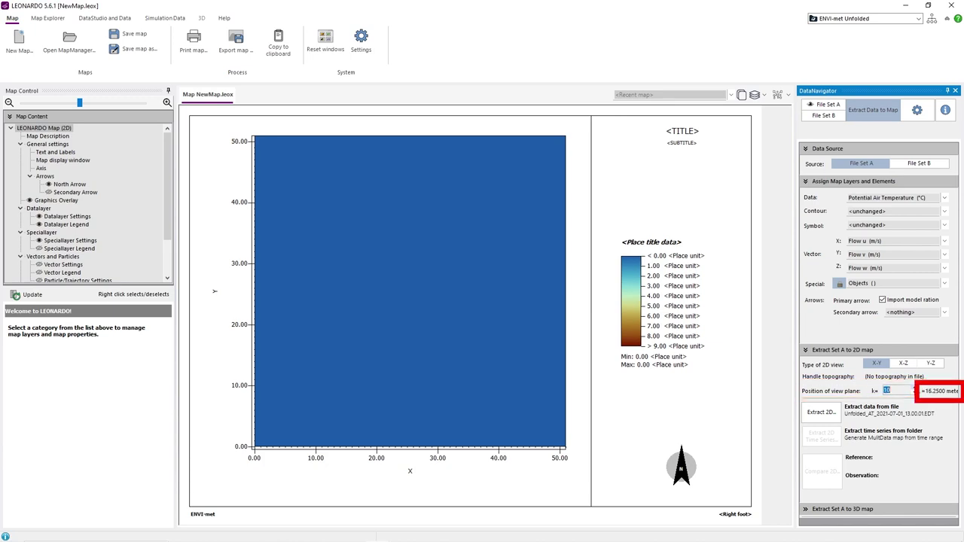
{"action": "left_click", "coordinate": [915, 393]}
{"action": "left_click", "coordinate": [914, 393]}
{"action": "left_click", "coordinate": [915, 393]}
{"action": "left_click", "coordinate": [915, 393]}
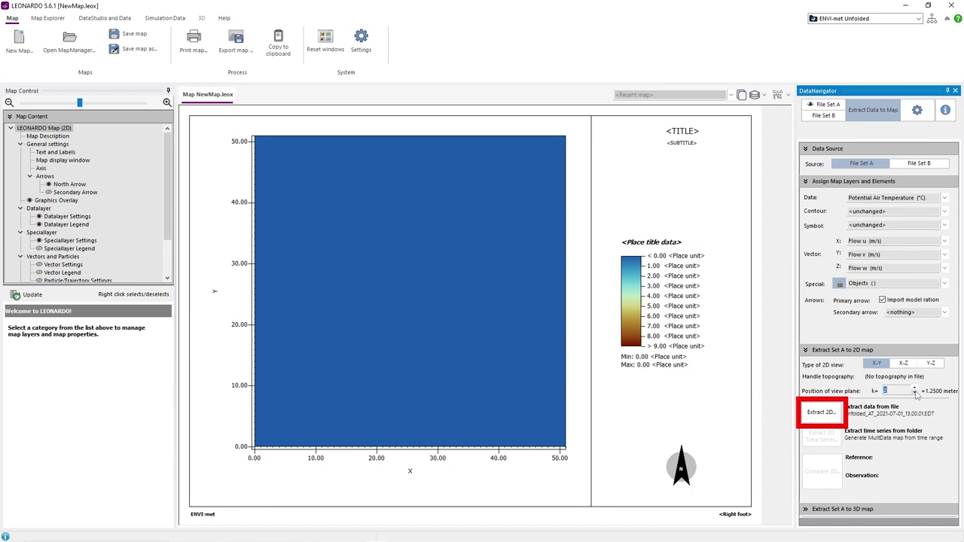
Extract the 13:00 Potential Air Temperature slice at k=2 (1.25 m) onto the map.
{"action": "left_click", "coordinate": [834, 412]}
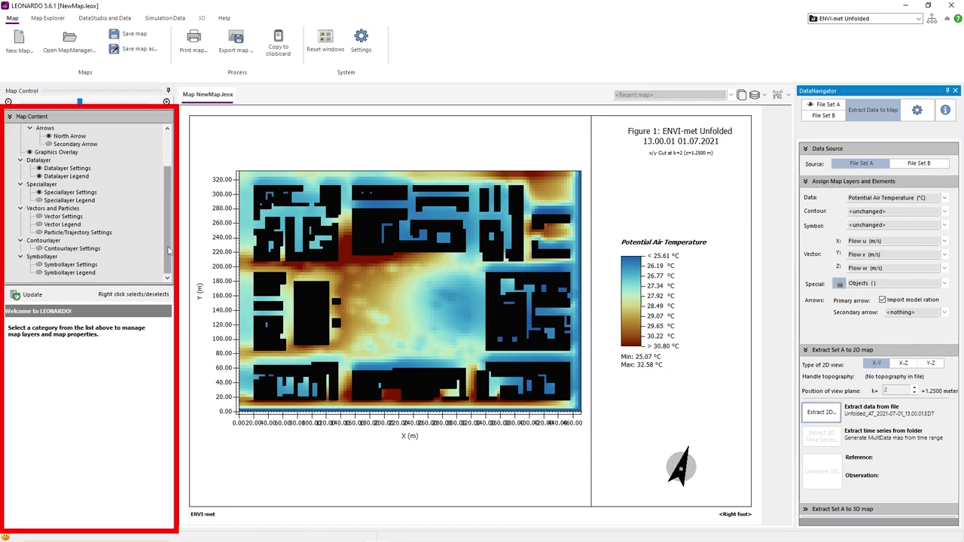
{"action": "left_click_drag", "start_coordinate": [170, 251], "coordinate": [168, 216]}
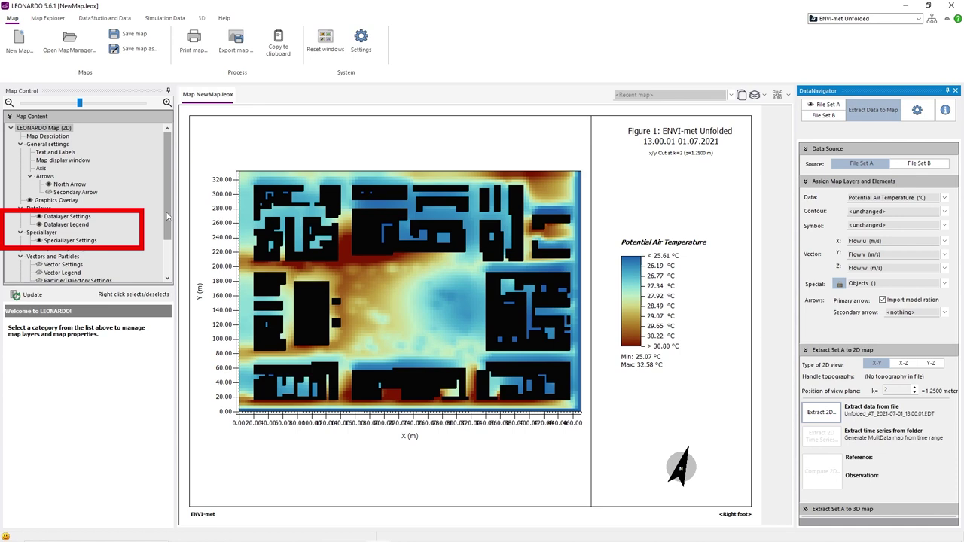
Toggle the data layer and its legend off and back on.
{"action": "right_click", "coordinate": [77, 220]}
{"action": "right_click", "coordinate": [73, 218]}
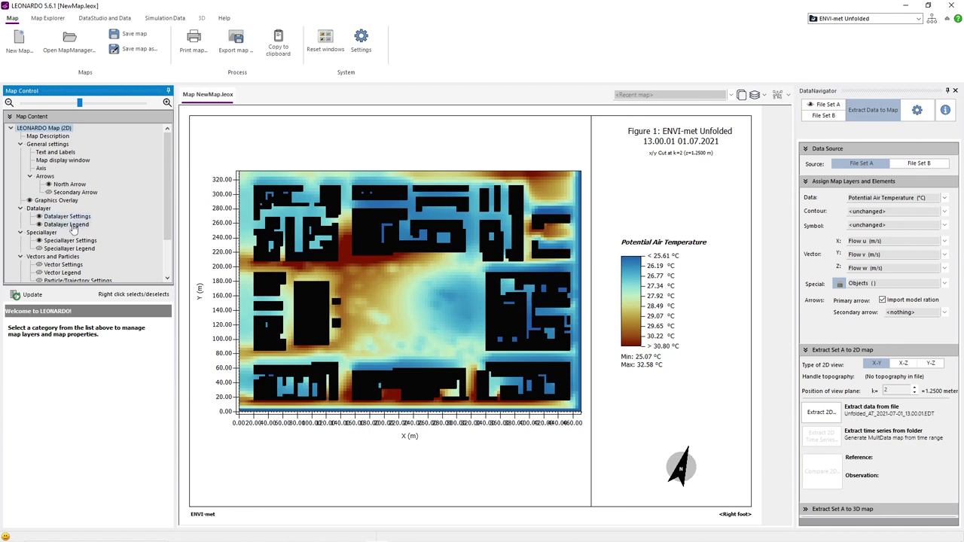
{"action": "right_click", "coordinate": [72, 228]}
{"action": "right_click", "coordinate": [73, 226]}
Leave Floating colour mapping on in the Datalayer Legend for a continuous gradient legend.
{"action": "left_click", "coordinate": [74, 227]}
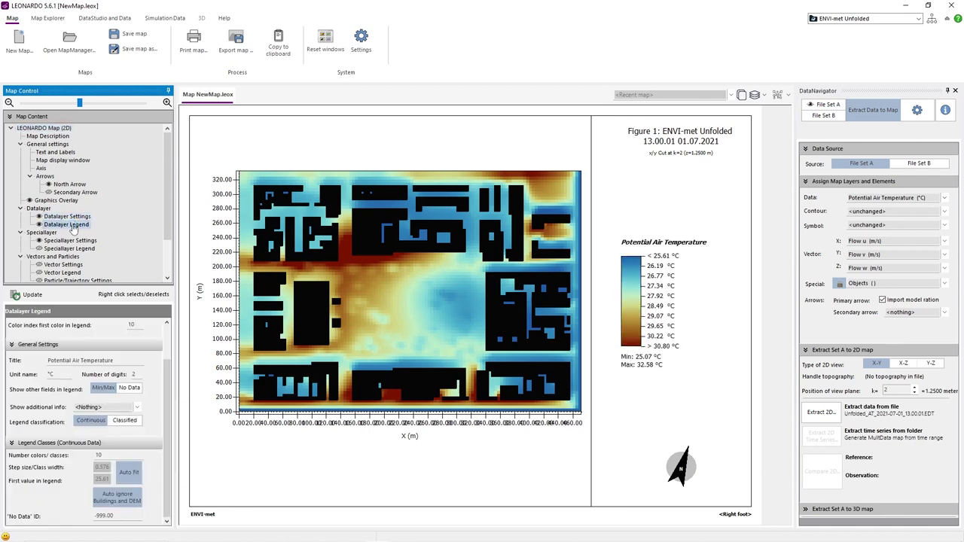
{"action": "scroll", "coordinate": [168, 373], "scroll_direction": "up", "scroll_amount": 2}
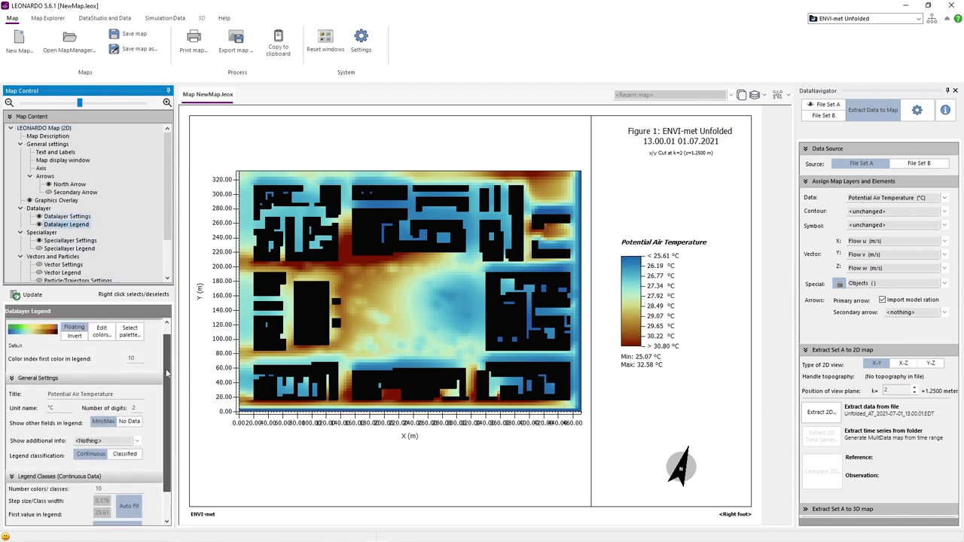
{"action": "scroll", "coordinate": [167, 374], "scroll_direction": "up", "scroll_amount": 1}
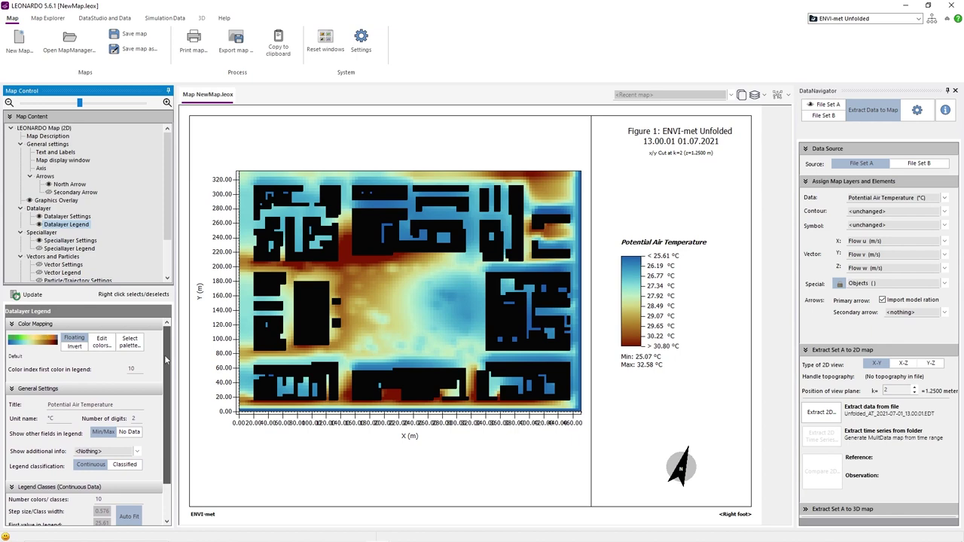
{"action": "left_click", "coordinate": [81, 340]}
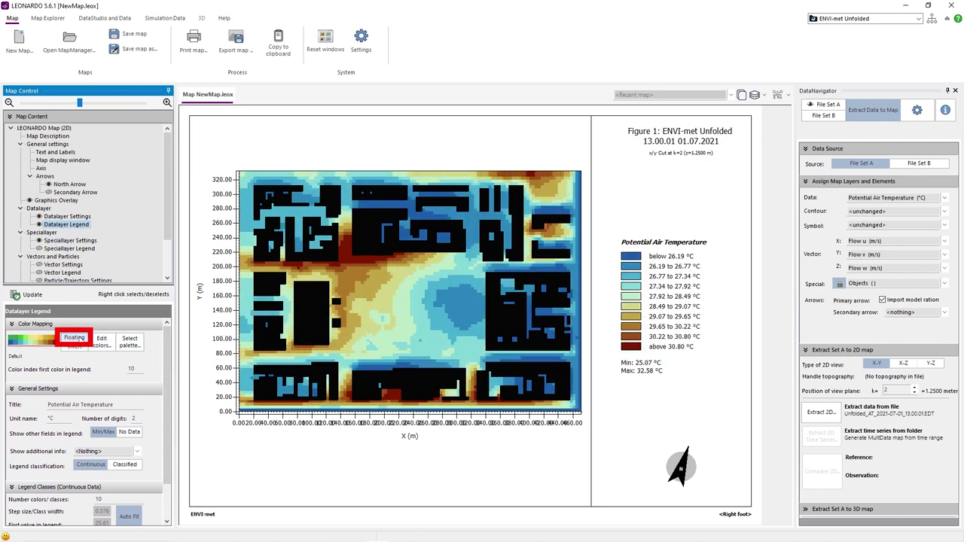
{"action": "left_click", "coordinate": [81, 339]}
{"action": "left_click", "coordinate": [81, 339]}
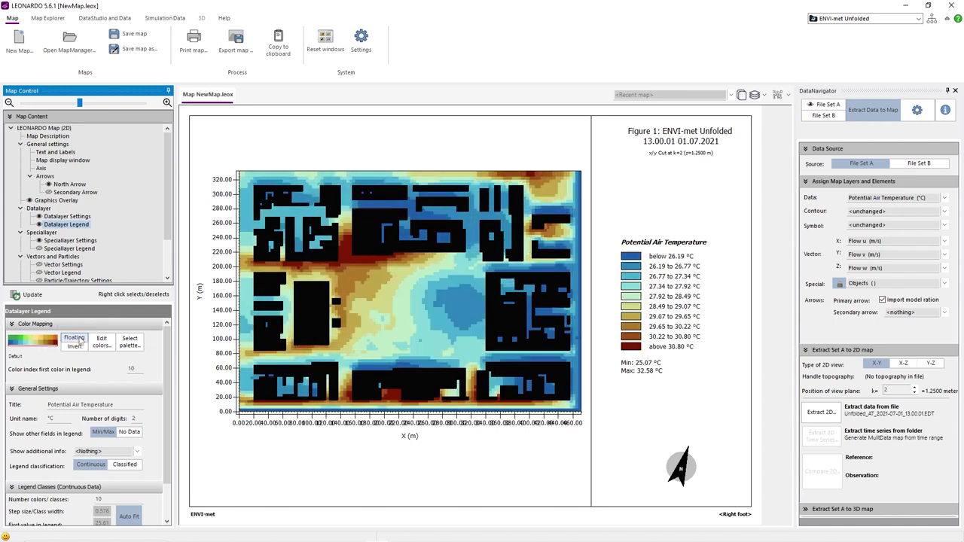
{"action": "left_click", "coordinate": [81, 339]}
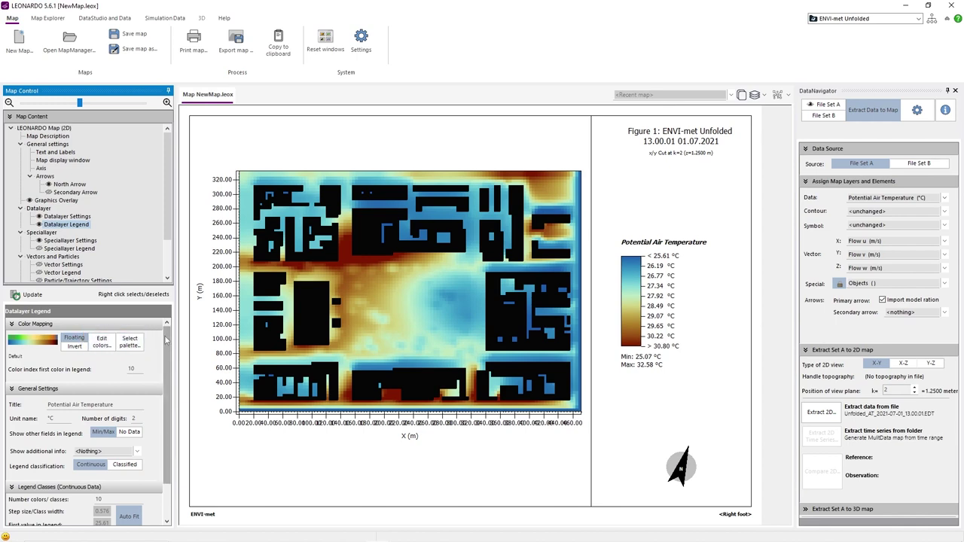
{"action": "scroll", "coordinate": [167, 361], "scroll_direction": "down", "scroll_amount": 2}
{"action": "scroll", "coordinate": [168, 362], "scroll_direction": "down", "scroll_amount": 1}
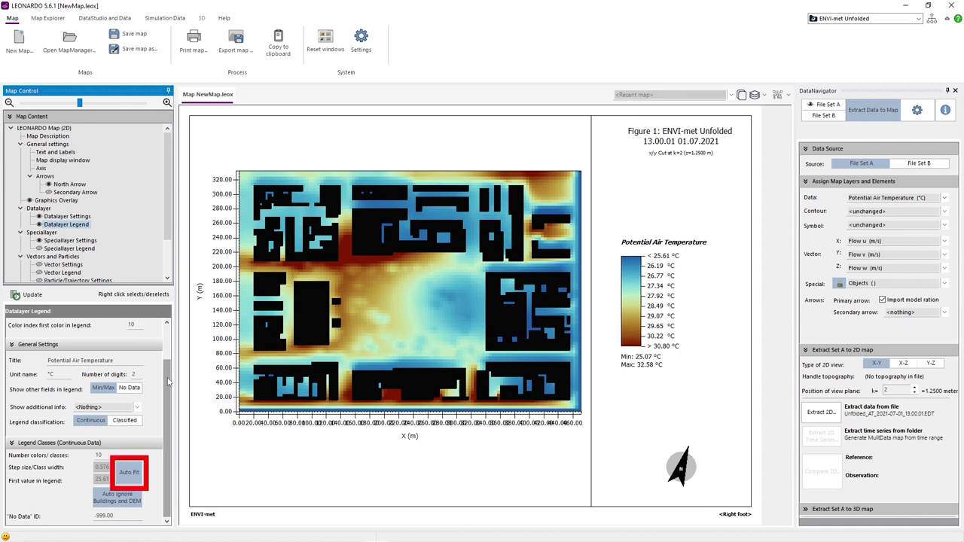
Turn off Auto Fit, set first legend value 25 and class width 0.8, and update.
{"action": "left_click", "coordinate": [132, 473]}
{"action": "double_click", "coordinate": [102, 479]}
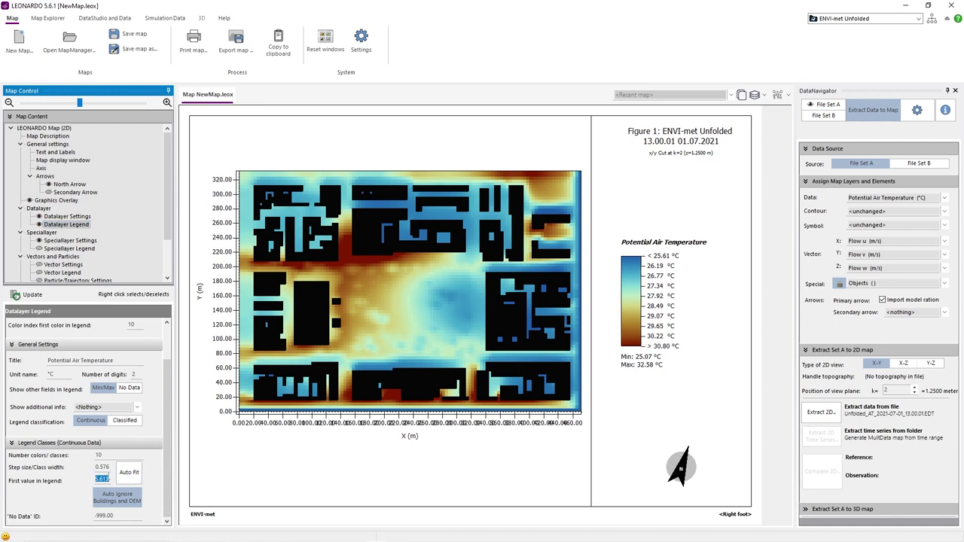
{"action": "type", "text": "25"}
{"action": "double_click", "coordinate": [110, 467]}
{"action": "type", "text": "0.8"}
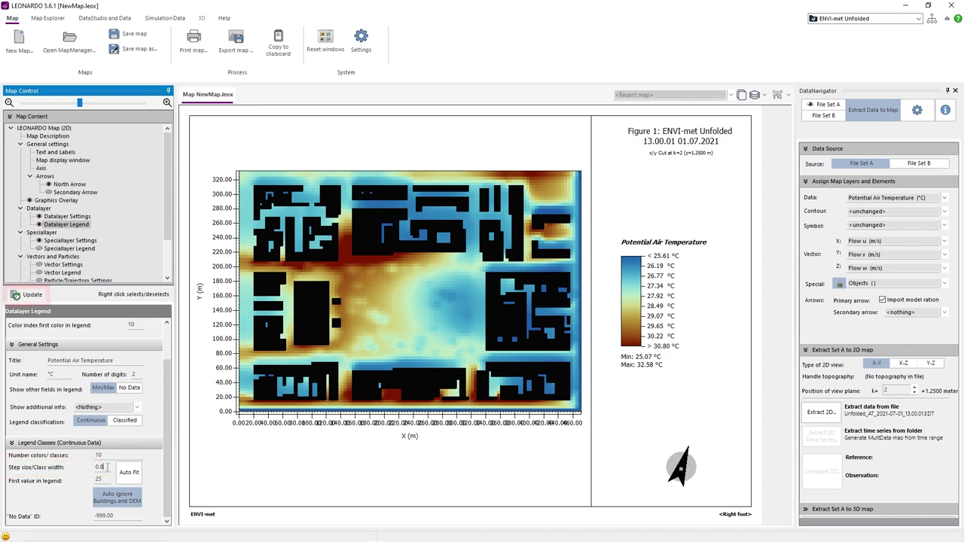
{"action": "left_click", "coordinate": [32, 295]}
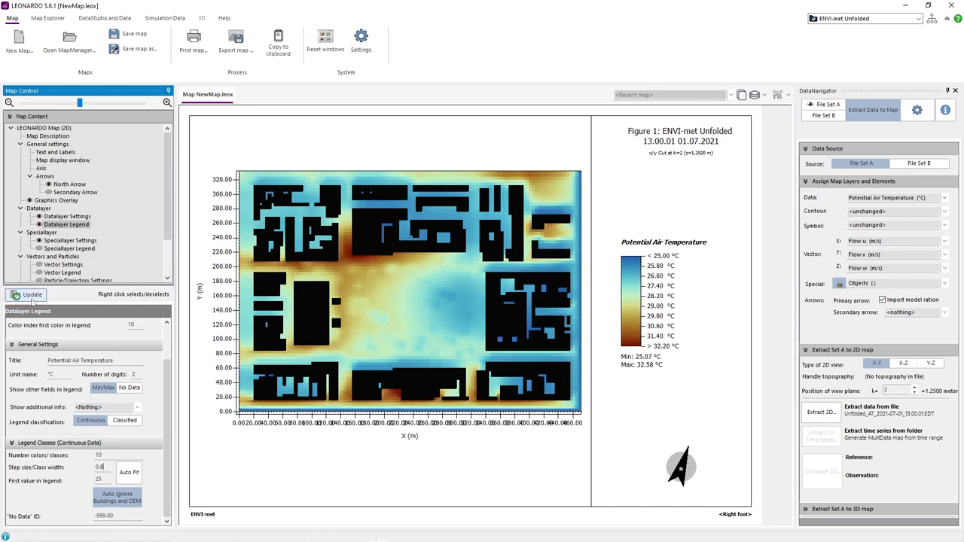
Set the main label interval of both map axes to 100 m.
{"action": "left_click", "coordinate": [41, 169]}
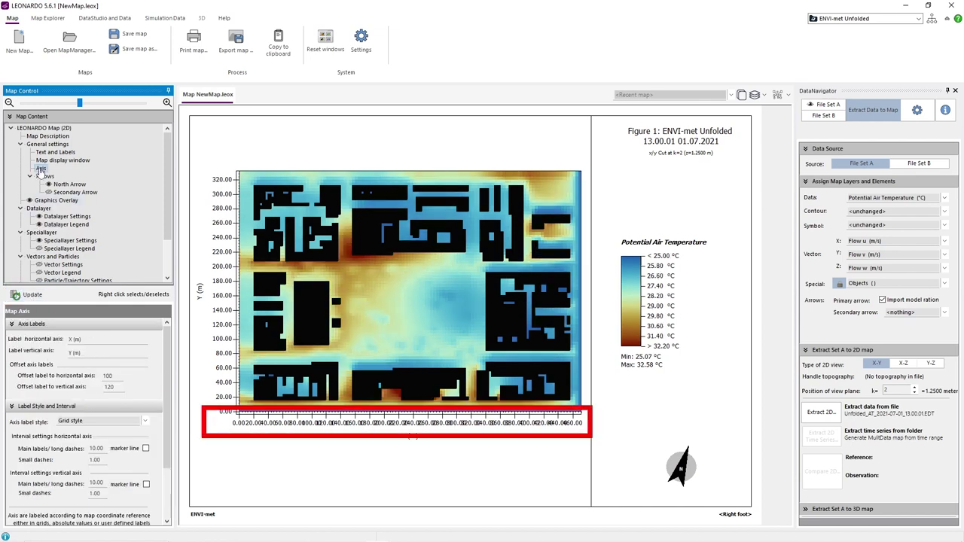
{"action": "double_click", "coordinate": [95, 448]}
{"action": "type", "text": "100"}
{"action": "double_click", "coordinate": [96, 483]}
{"action": "type", "text": "100"}
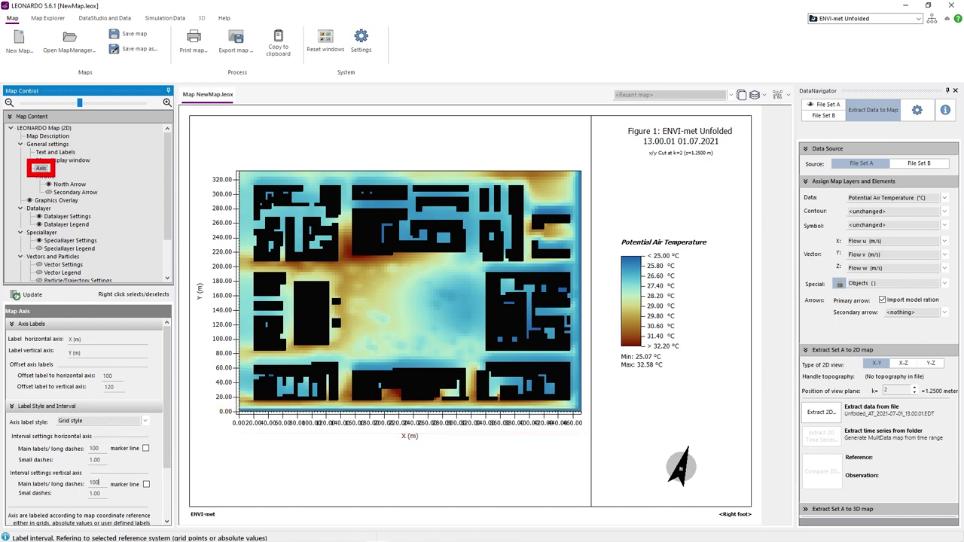
{"action": "left_click", "coordinate": [29, 295]}
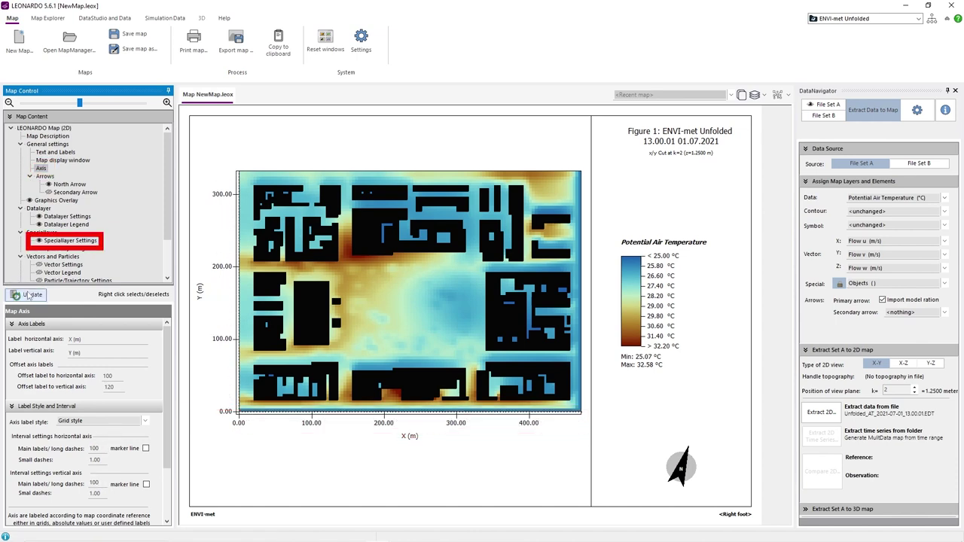
Toggle Buildings off and on in Speciallayer Settings, keeping them drawn black.
{"action": "left_click", "coordinate": [49, 242]}
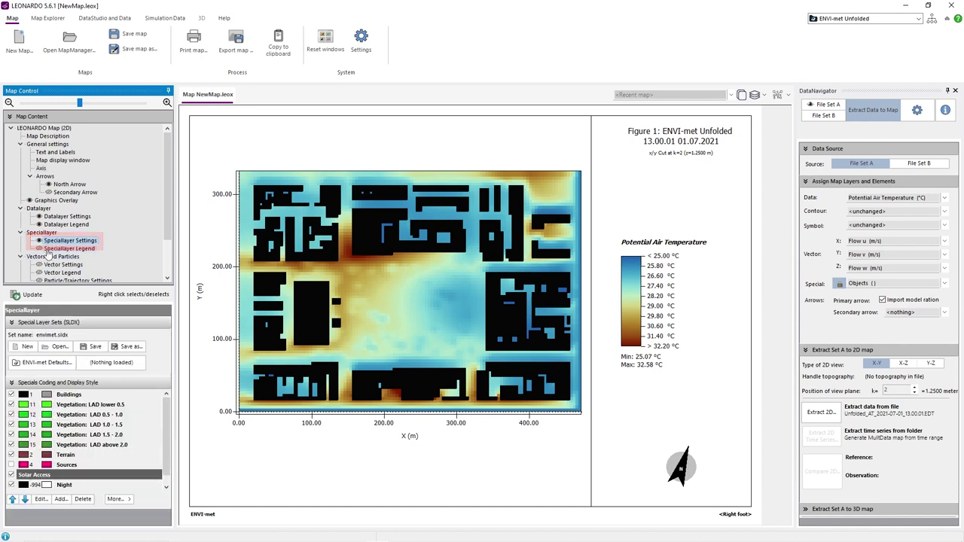
{"action": "left_click", "coordinate": [11, 395]}
{"action": "left_click", "coordinate": [11, 394]}
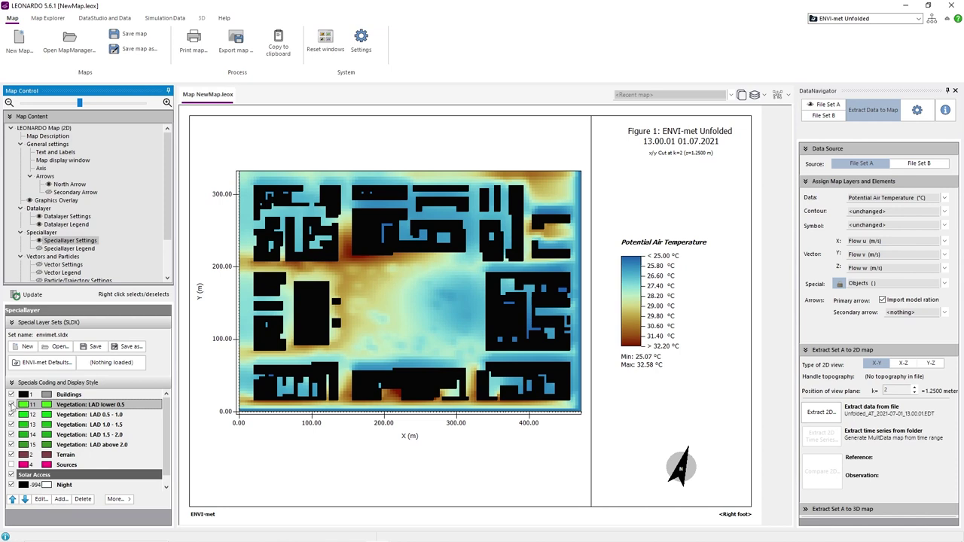
Enable wind vectors with a length scale of 0.1.
{"action": "left_click", "coordinate": [50, 264]}
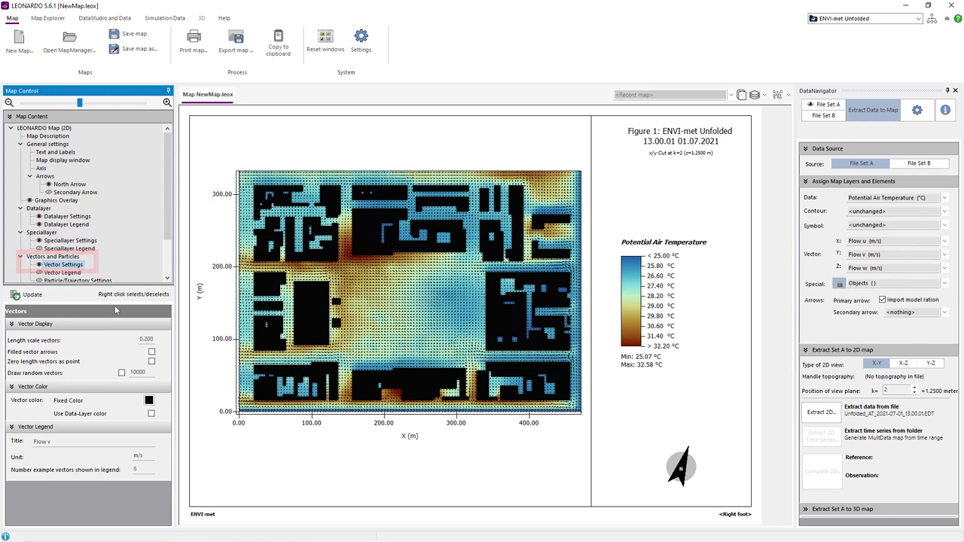
{"action": "double_click", "coordinate": [146, 339]}
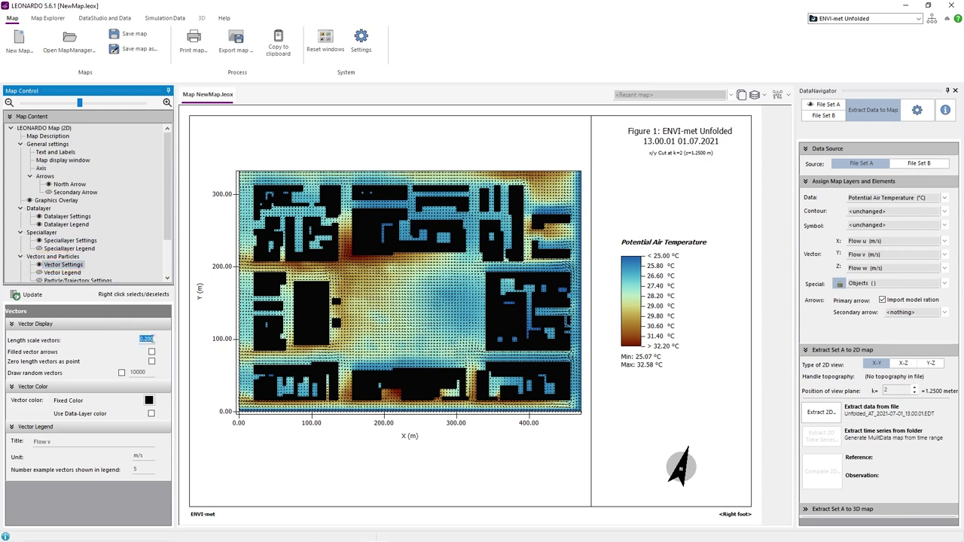
{"action": "type", "text": "0.1"}
{"action": "left_click", "coordinate": [38, 296]}
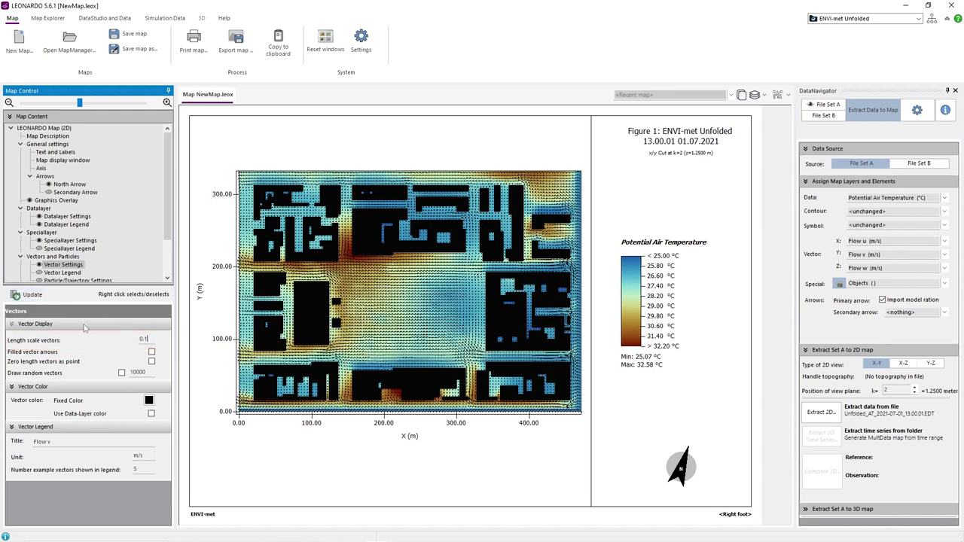
Draw the wind vectors as 5000 randomly placed arrows.
{"action": "left_click", "coordinate": [121, 372]}
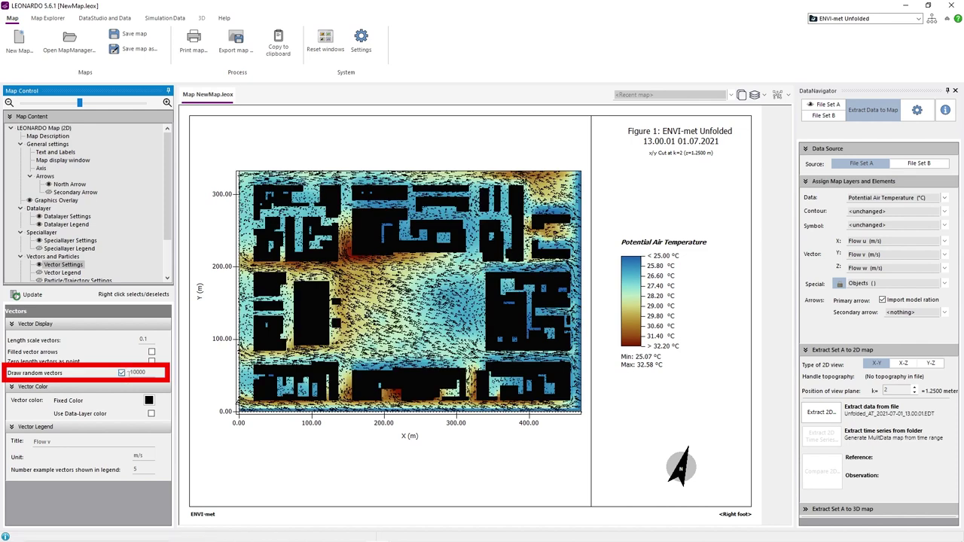
{"action": "double_click", "coordinate": [143, 372]}
{"action": "type", "text": "50"}
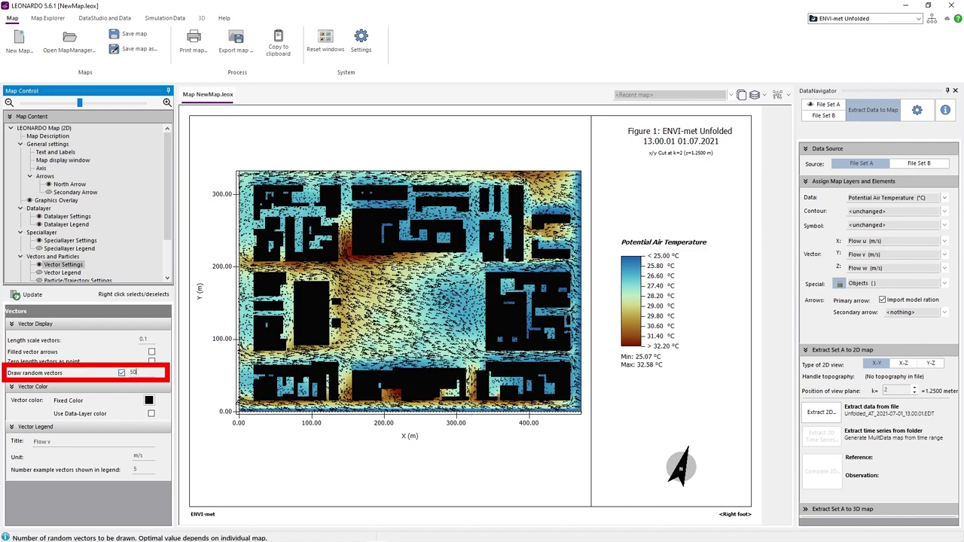
{"action": "type", "text": "00"}
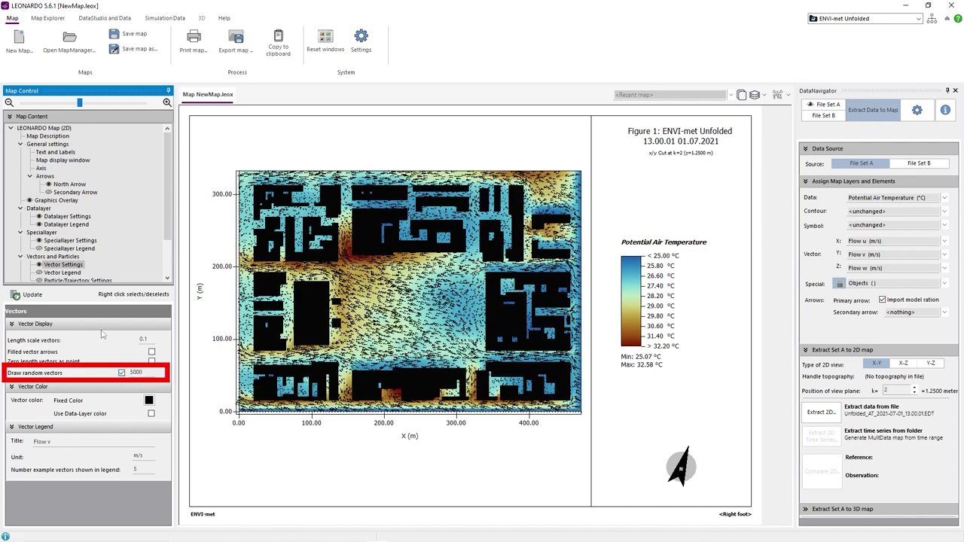
{"action": "left_click", "coordinate": [17, 295]}
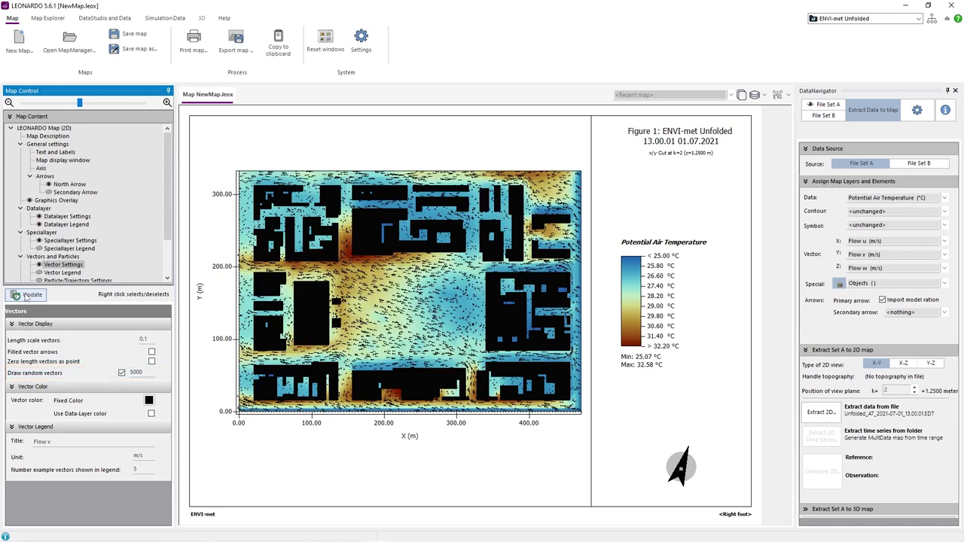
Hide the temperature fill and colour the wind arrows with the data-layer colour scale.
{"action": "right_click", "coordinate": [58, 219]}
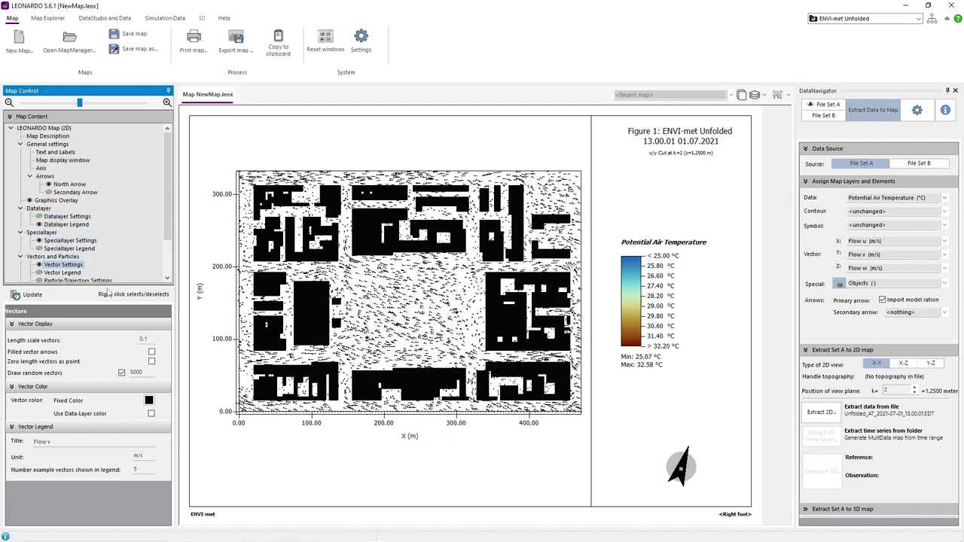
{"action": "left_click", "coordinate": [152, 414]}
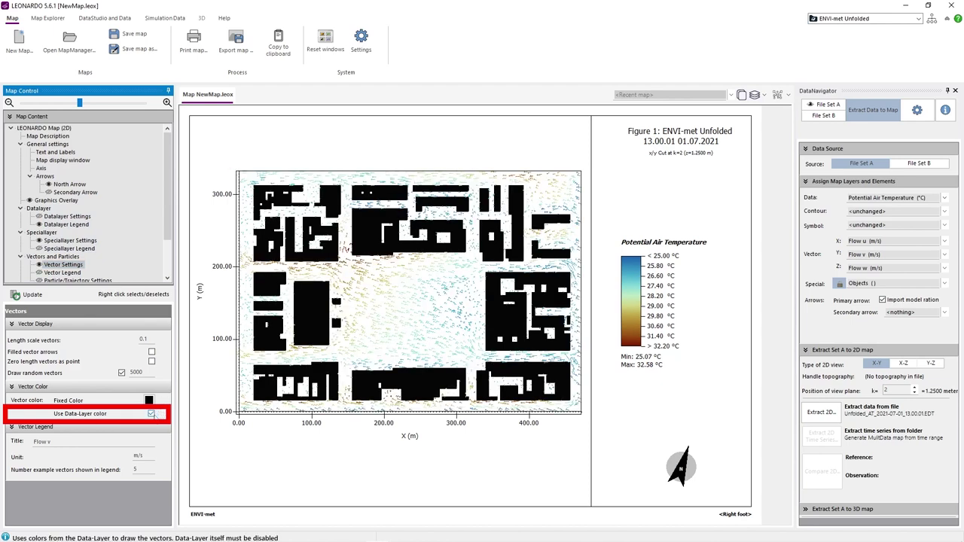